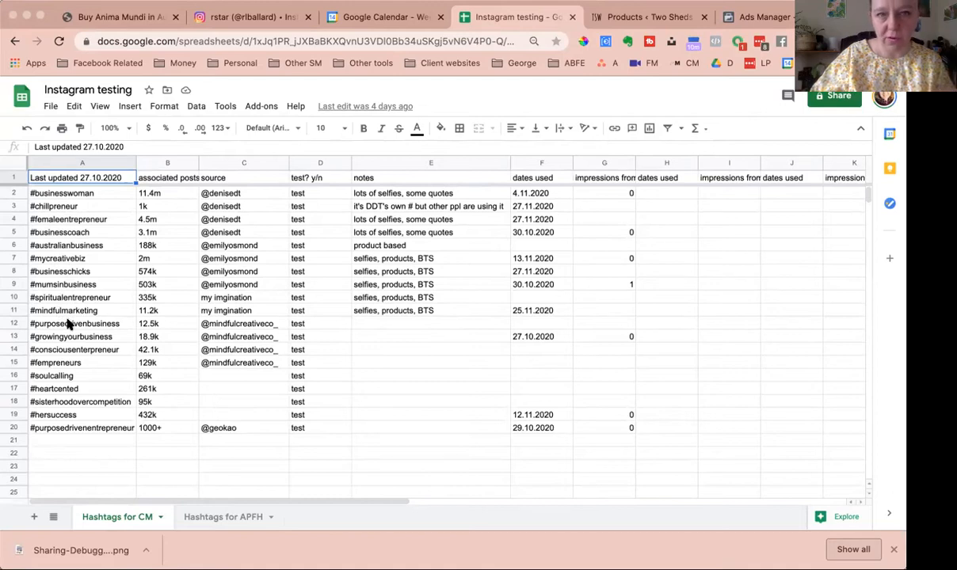
- Widen the associated posts column so its full header fits, and select the #spiritualentrepreneur cell
scroll(69, 324, "down", 1)
scroll(69, 324, "up", 1)
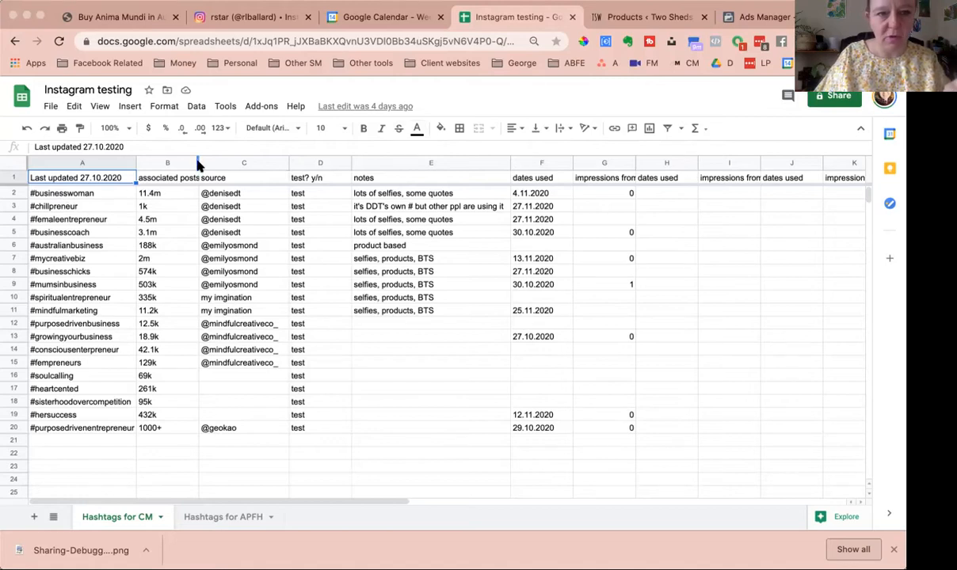
left_click_drag(198, 162, 215, 161)
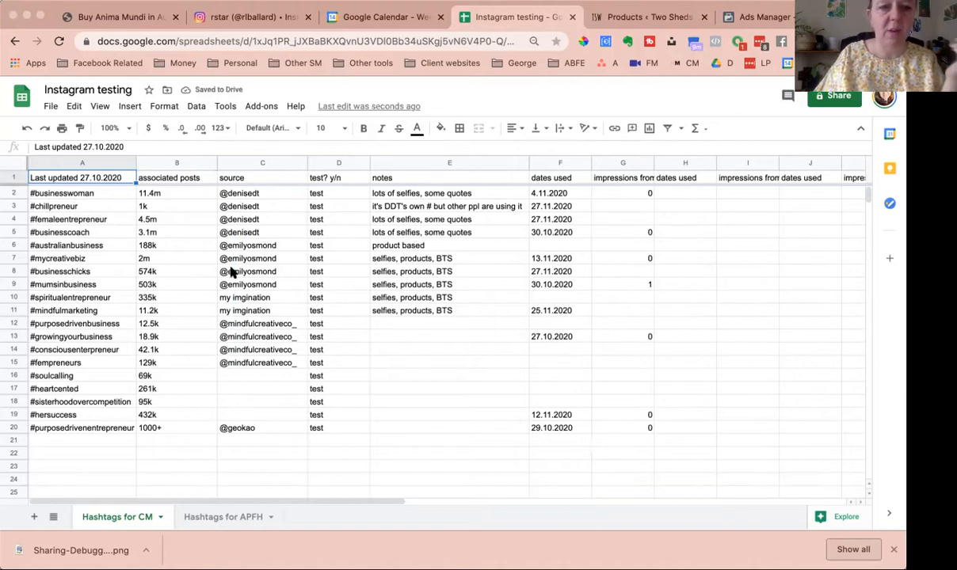
left_click(226, 298)
left_click(74, 299)
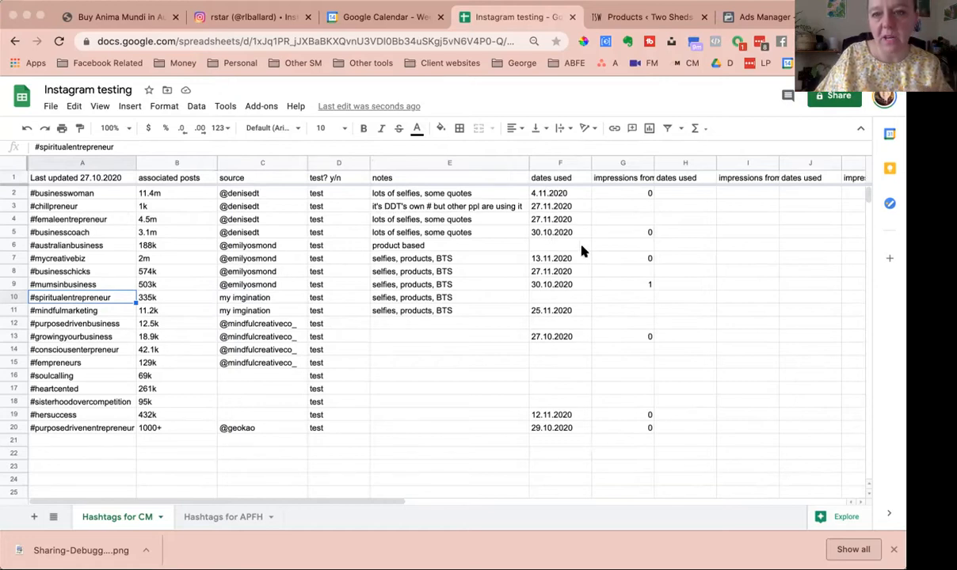
- Narrow the first impressions column (G) and slightly narrow the dates used column (H) beside it
left_click(647, 163)
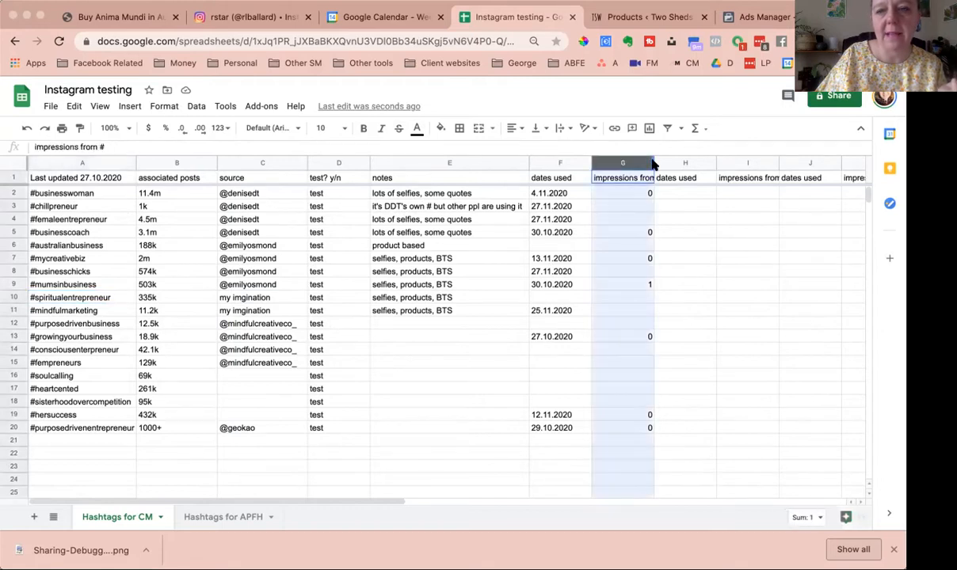
left_click_drag(652, 163, 626, 162)
mouse_move(690, 161)
left_mouse_down()
mouse_move(669, 161)
mouse_move(686, 163)
left_mouse_up()
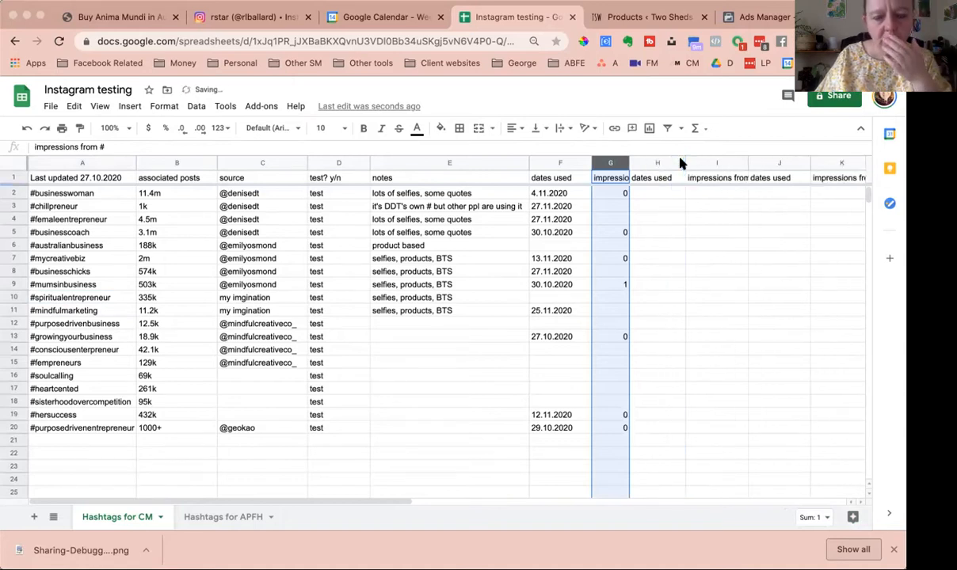
left_click(652, 241)
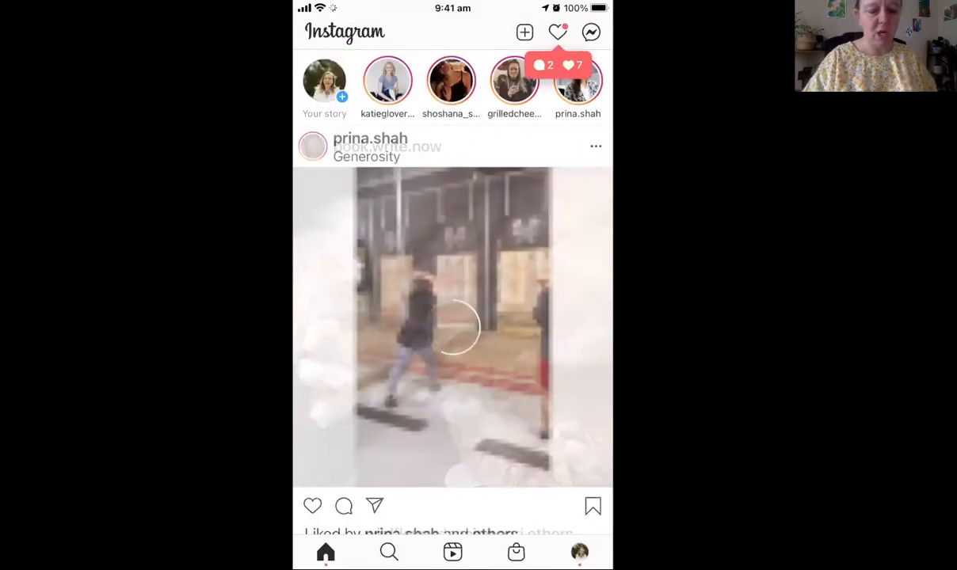
- Switch to Instagram on the phone and examine the impressions breakdown in the insights of connectedmarketingau's "The F pattern" post
double_click(453, 326)
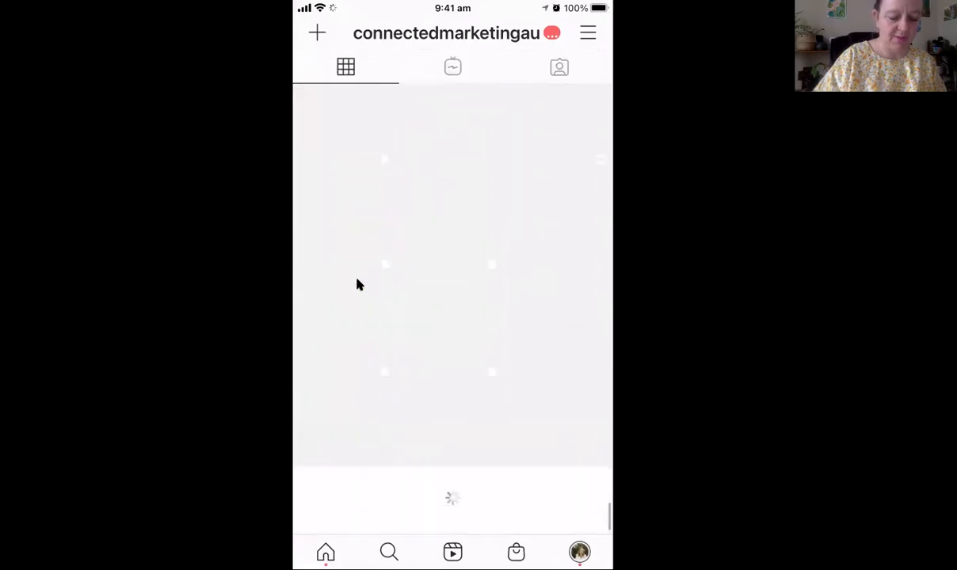
scroll(358, 286, "down", 3)
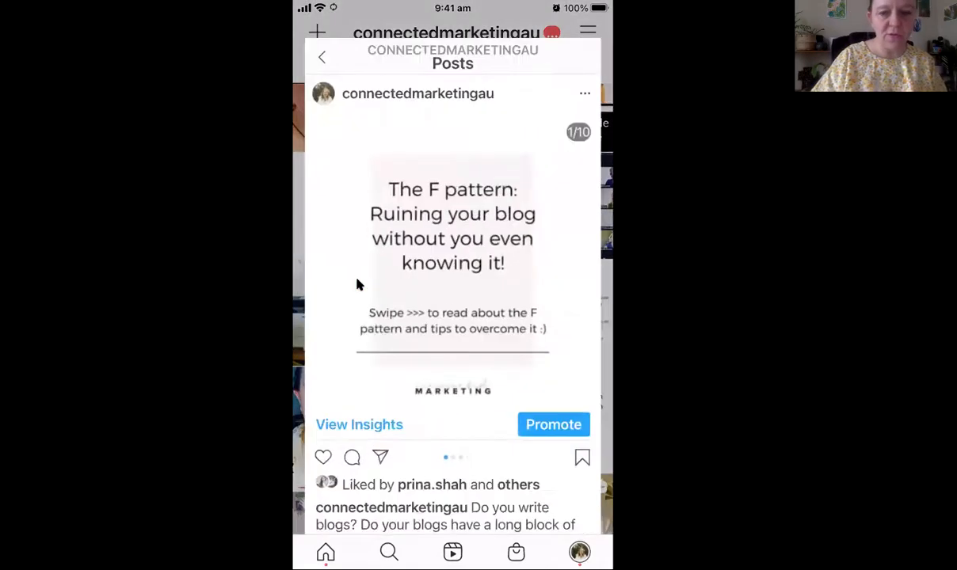
left_click(363, 429)
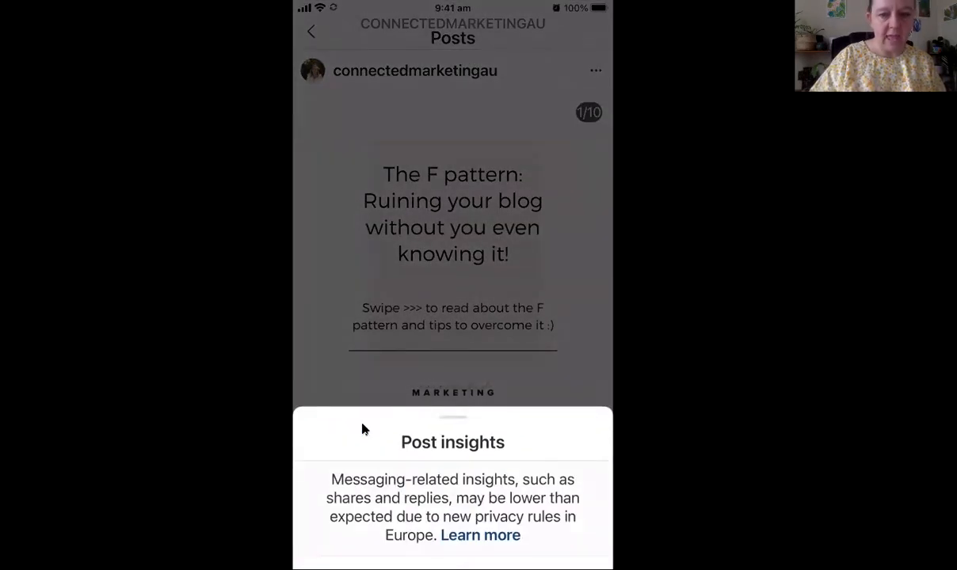
scroll(363, 428, "down", 5)
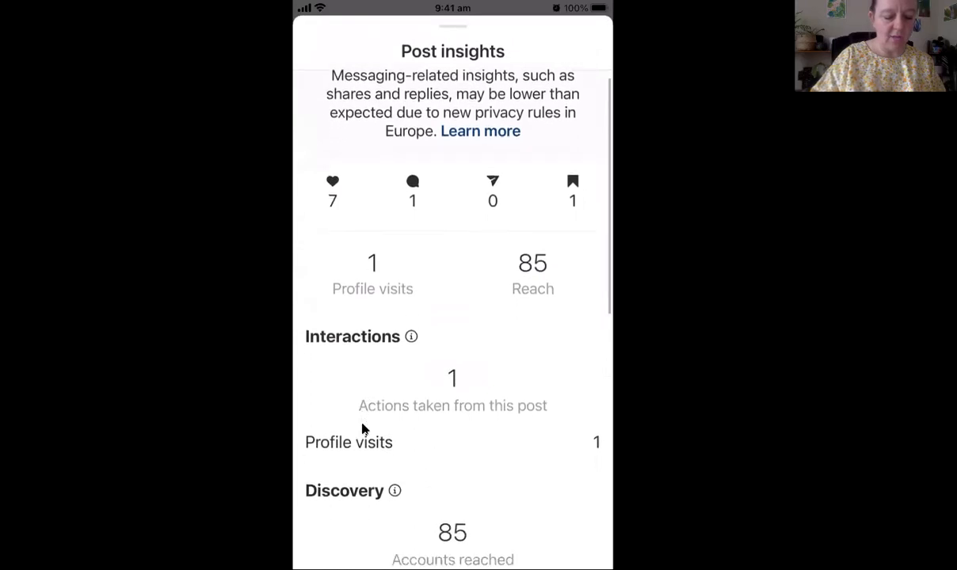
scroll(363, 428, "down", 5)
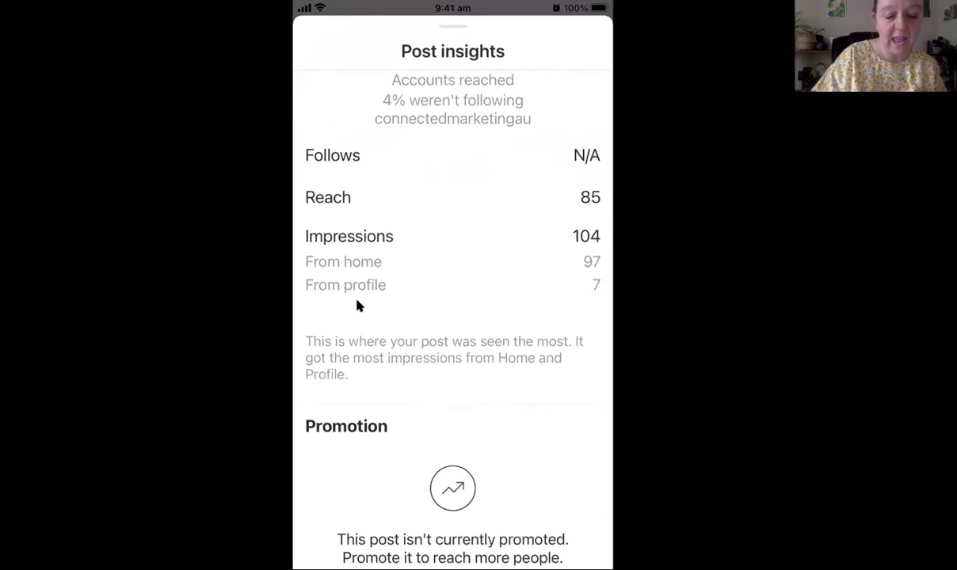
scroll(356, 306, "up", 10)
scroll(357, 306, "up", 3)
- Find the 9 November post about who to follow on a business Instagram and check the impression sources in its insights
scroll(356, 305, "down", 5)
scroll(356, 306, "down", 20)
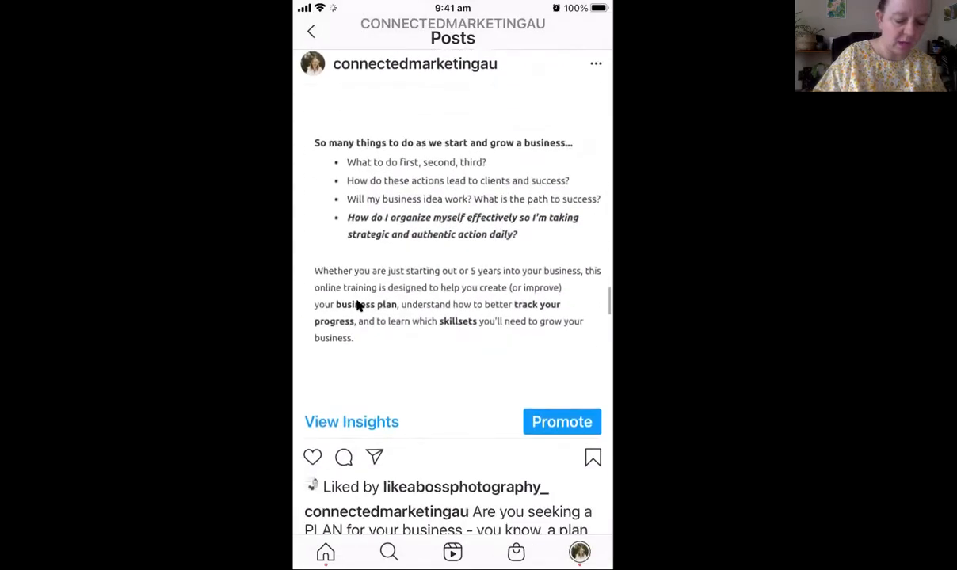
scroll(356, 305, "down", 10)
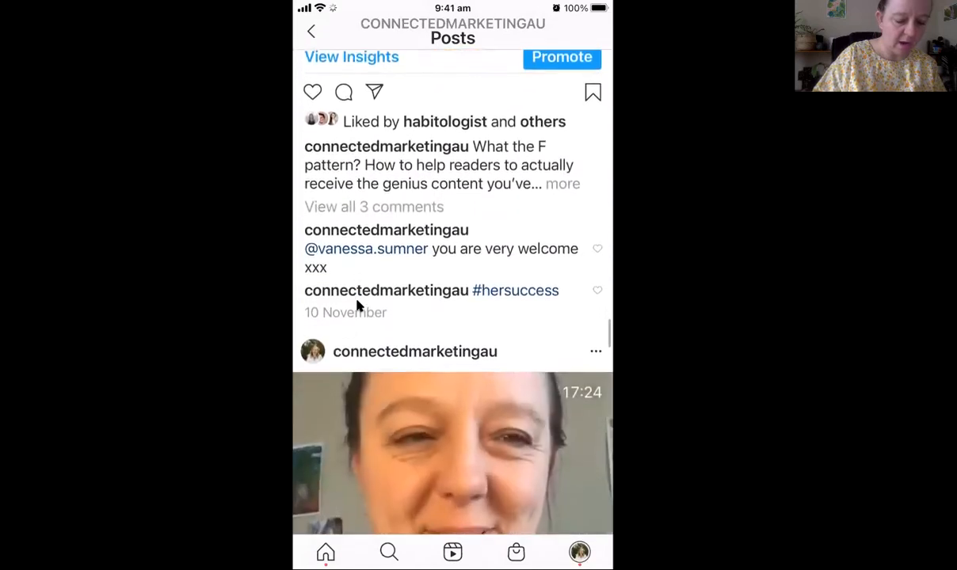
scroll(356, 305, "down", 16)
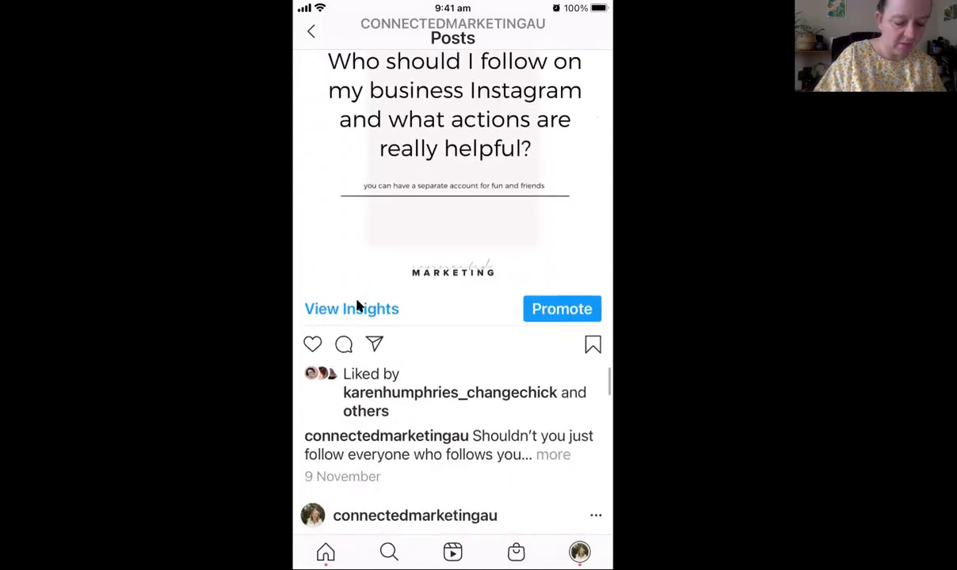
left_click(357, 308)
scroll(356, 305, "down", 14)
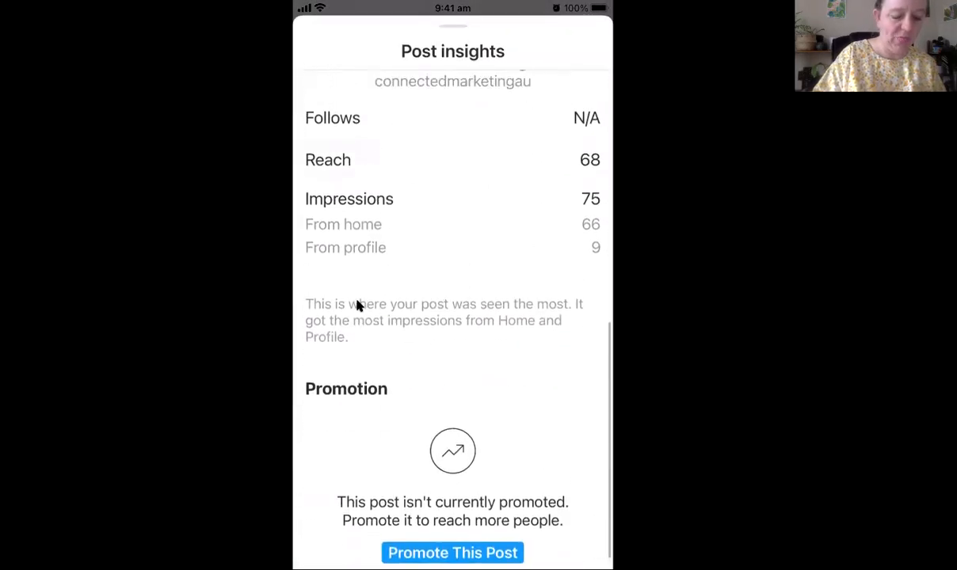
scroll(356, 306, "up", 15)
left_click(357, 305)
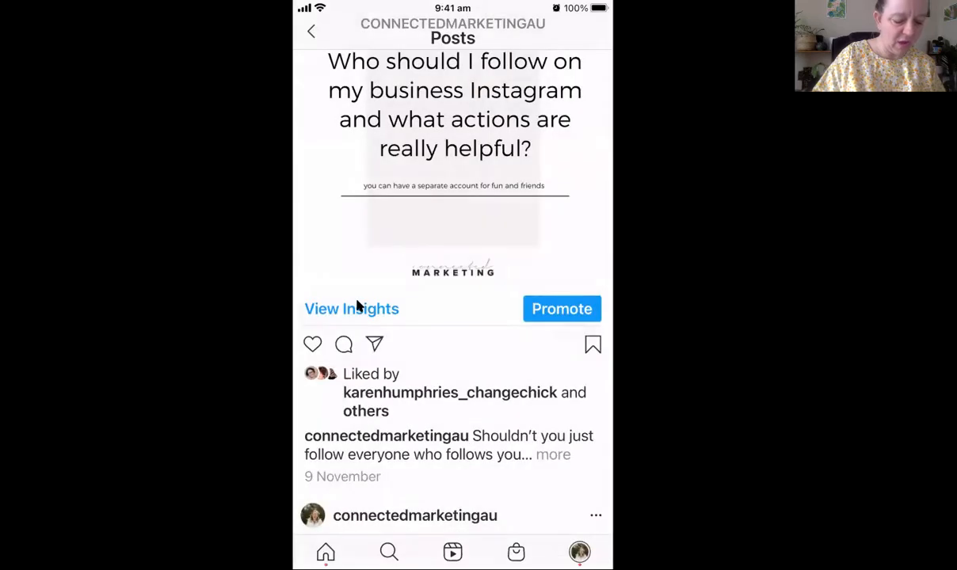
- Find the 29 October SEO specialist interview post tagged #mumsinbusiness and check its insights for impressions from hashtags
scroll(357, 306, "down", 10)
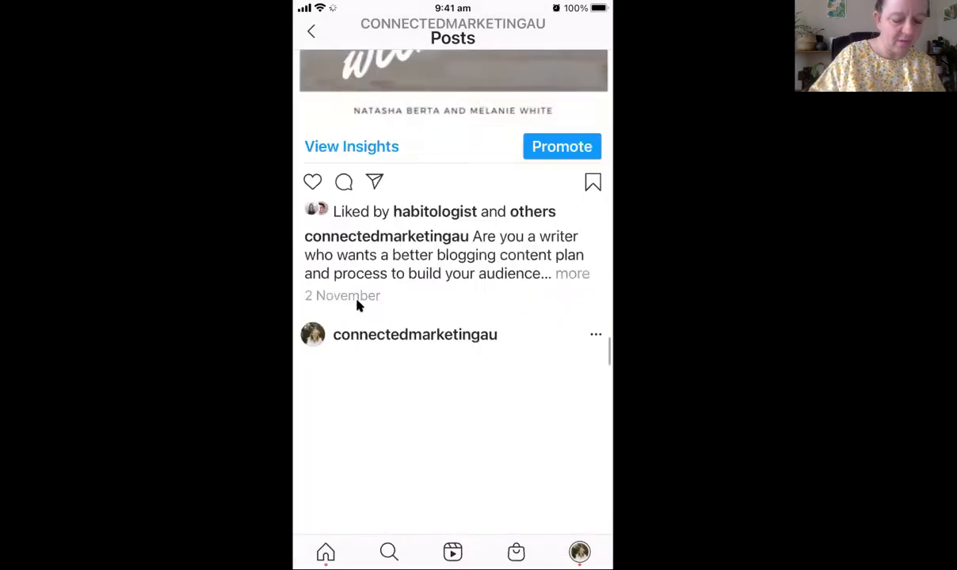
scroll(357, 306, "up", 3)
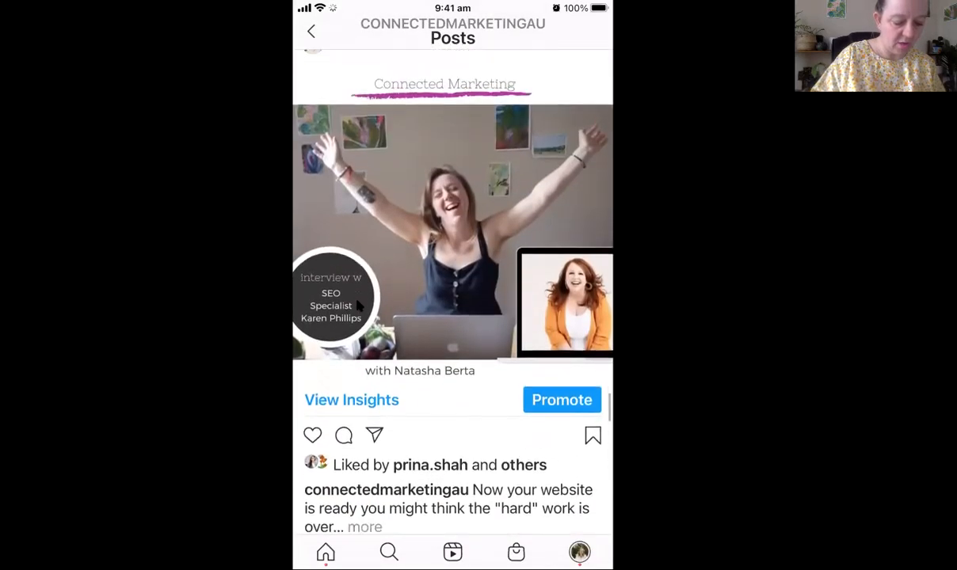
scroll(357, 306, "down", 3)
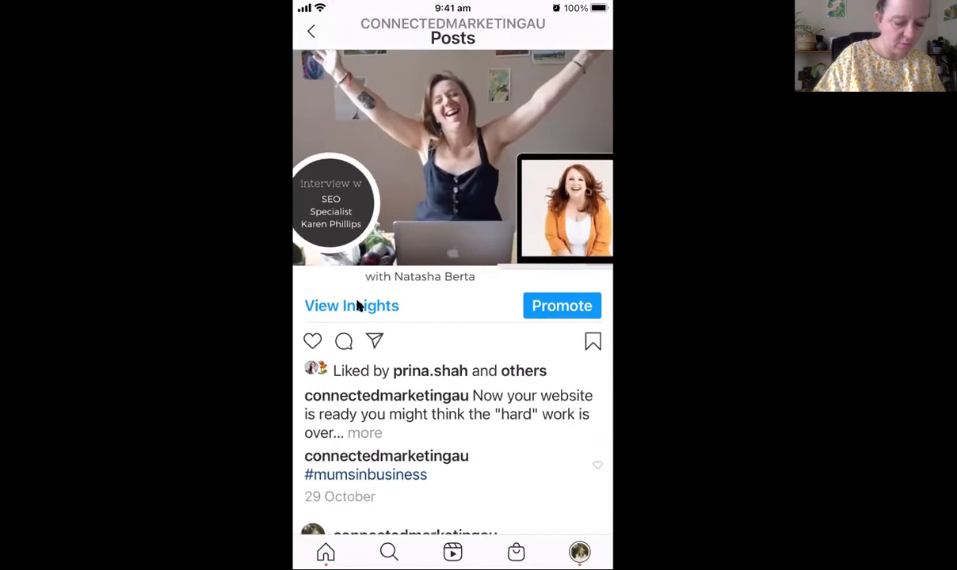
left_click(357, 306)
scroll(358, 306, "down", 3)
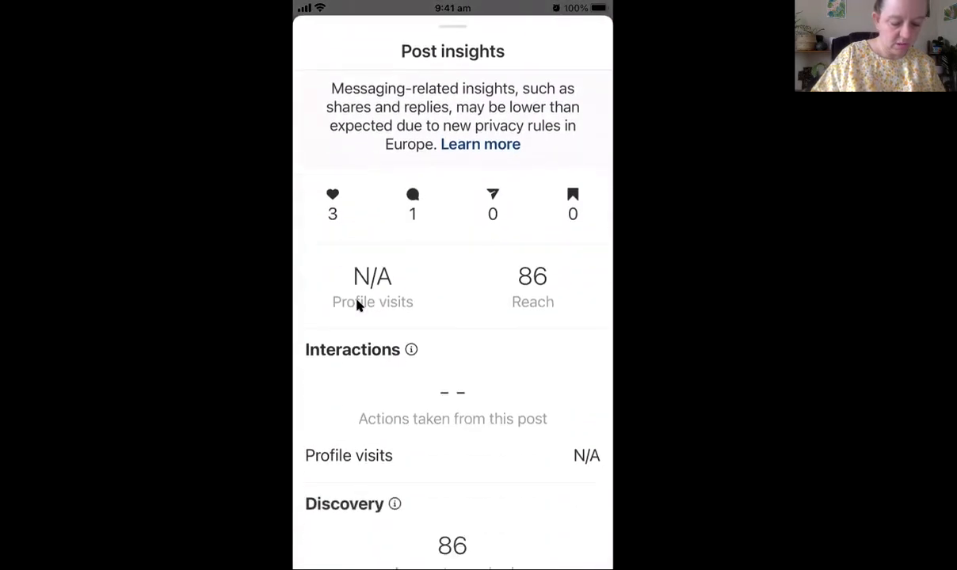
scroll(358, 306, "down", 5)
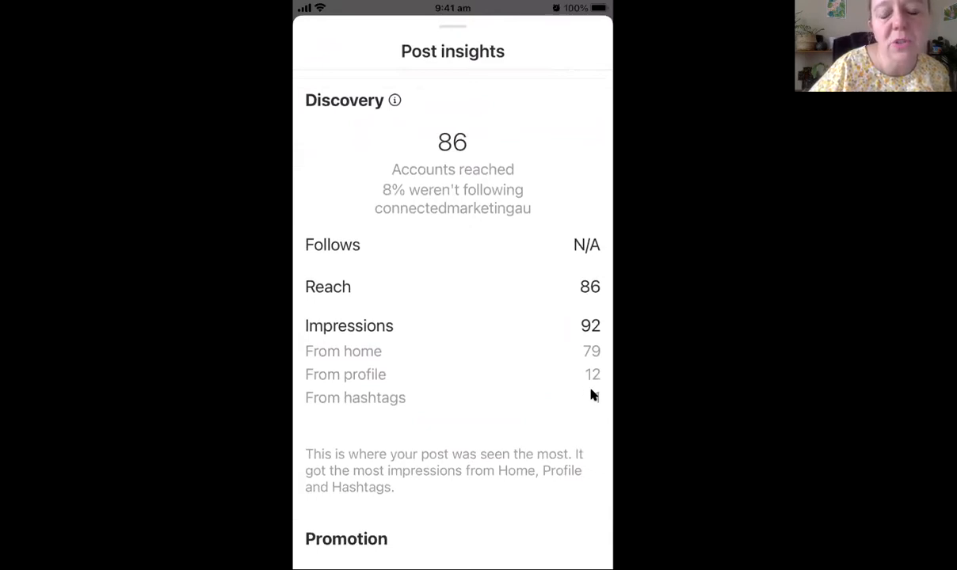
scroll(593, 394, "up", 6)
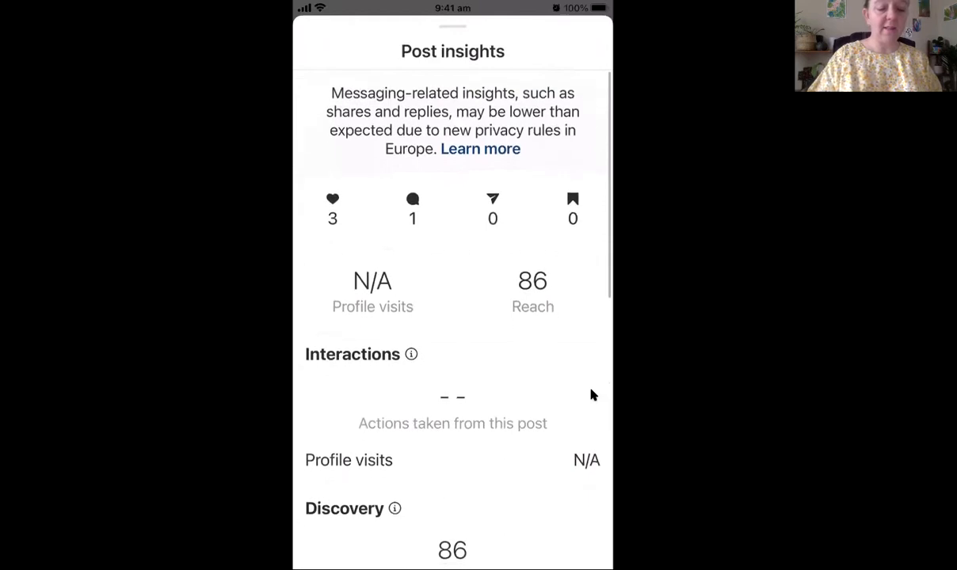
scroll(593, 394, "up", 5)
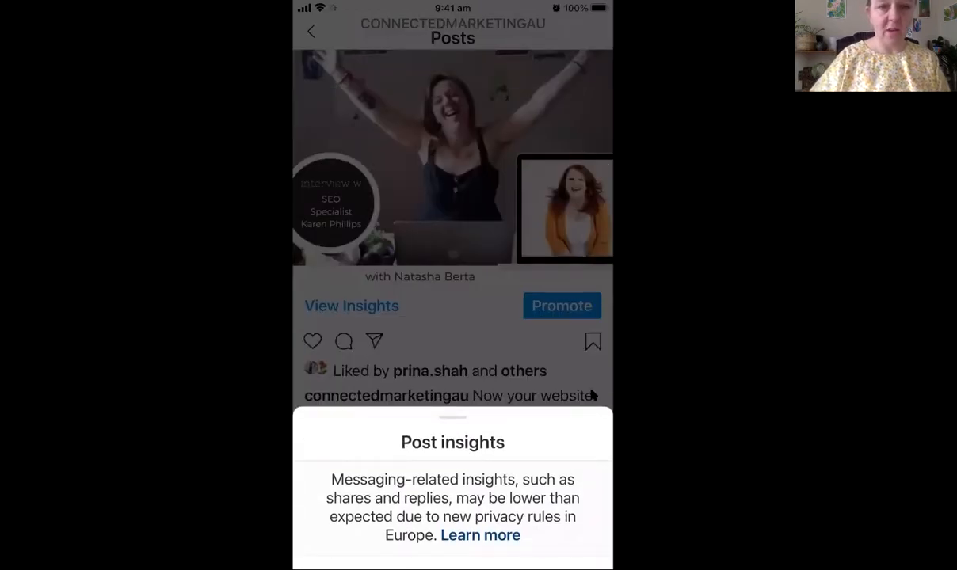